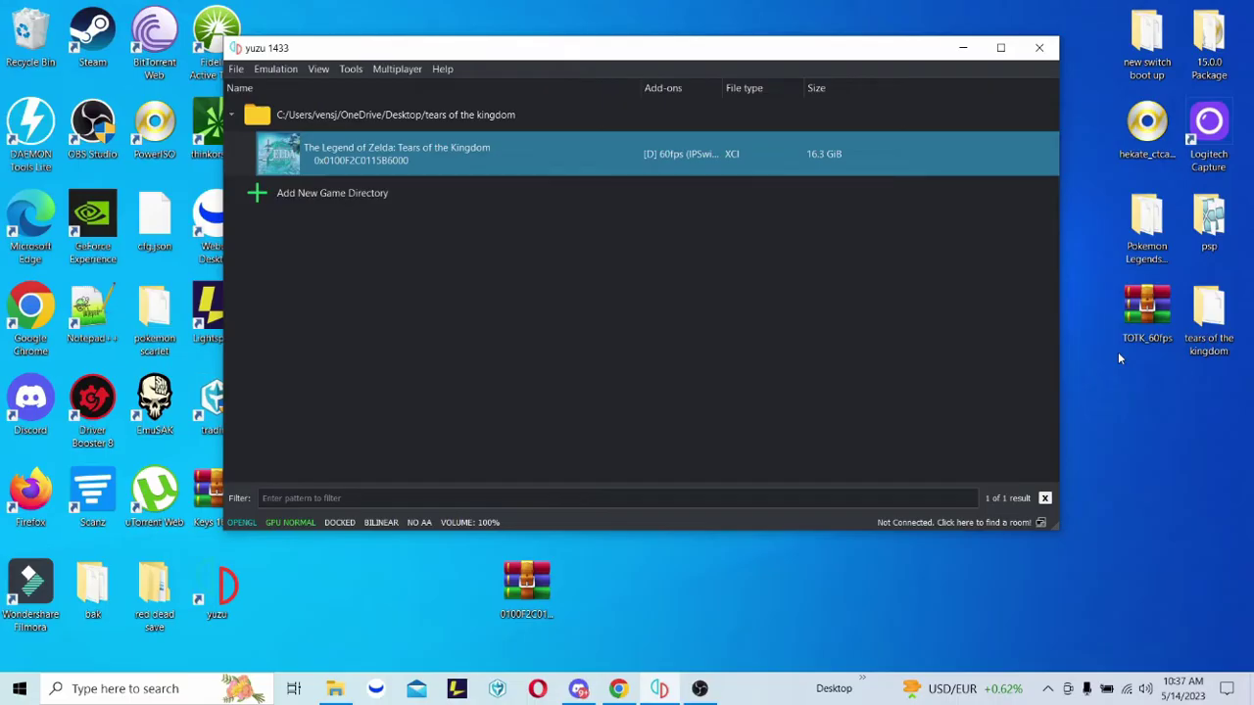
Bring Chrome forward and scroll the TOTK mod grid down to Easy Horse Upgrade.
click(618, 681)
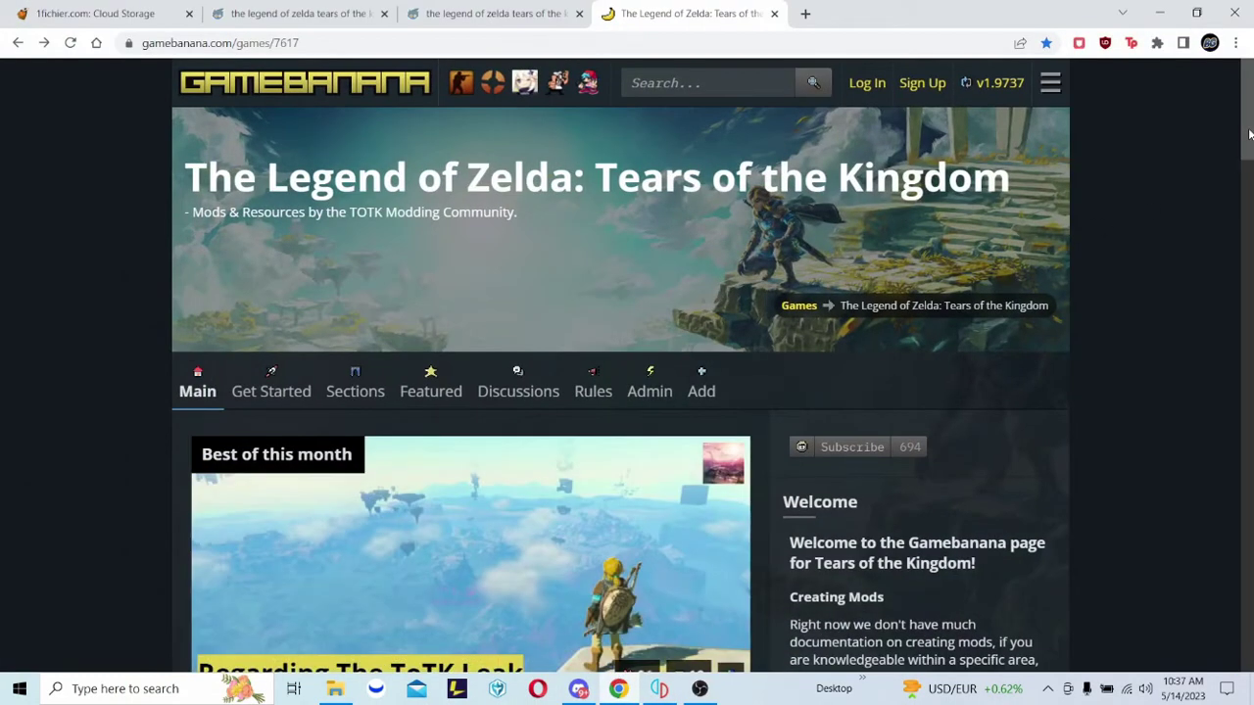
scroll(1249, 155, down, 2)
drag(1248, 155, 1249, 172)
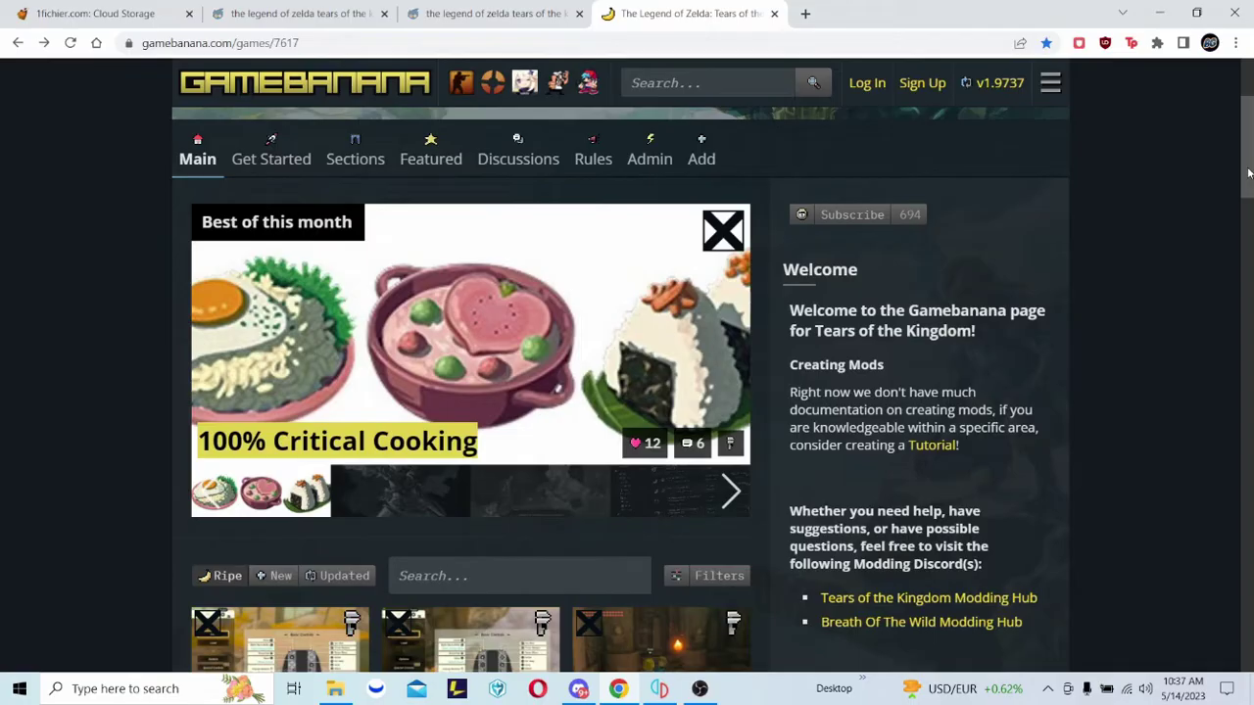
drag(1247, 173, 1249, 221)
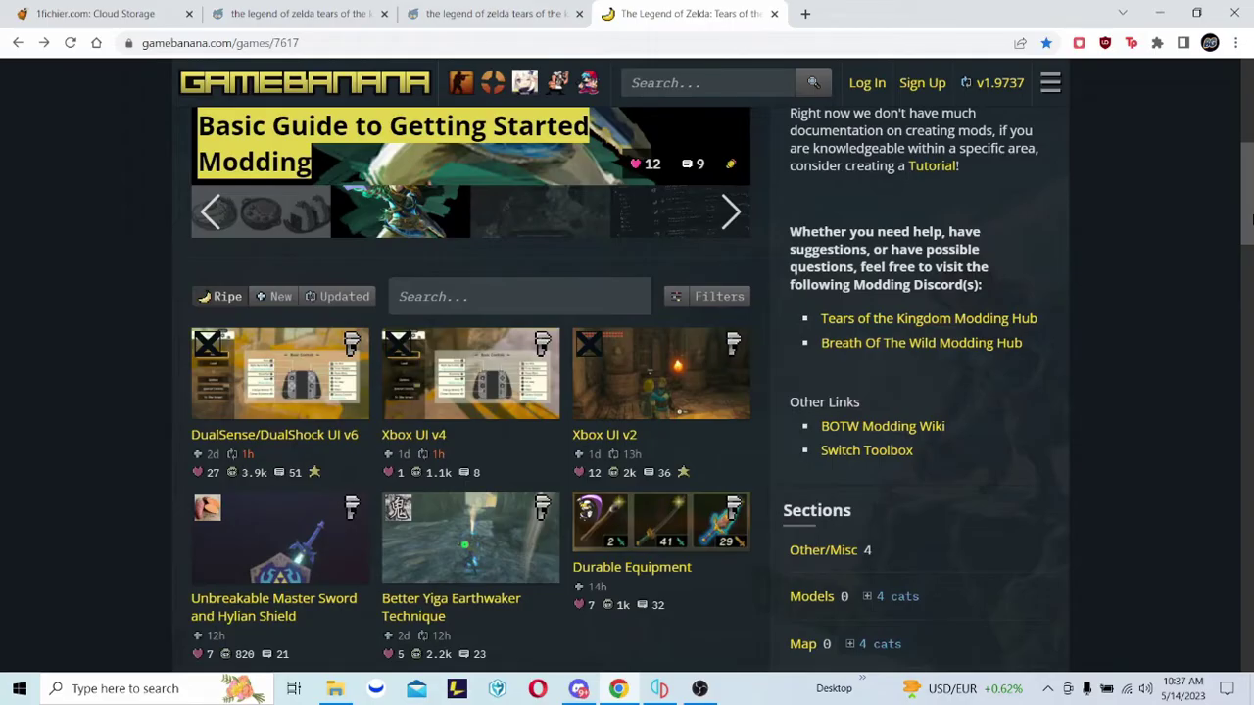
drag(1248, 220, 1236, 554)
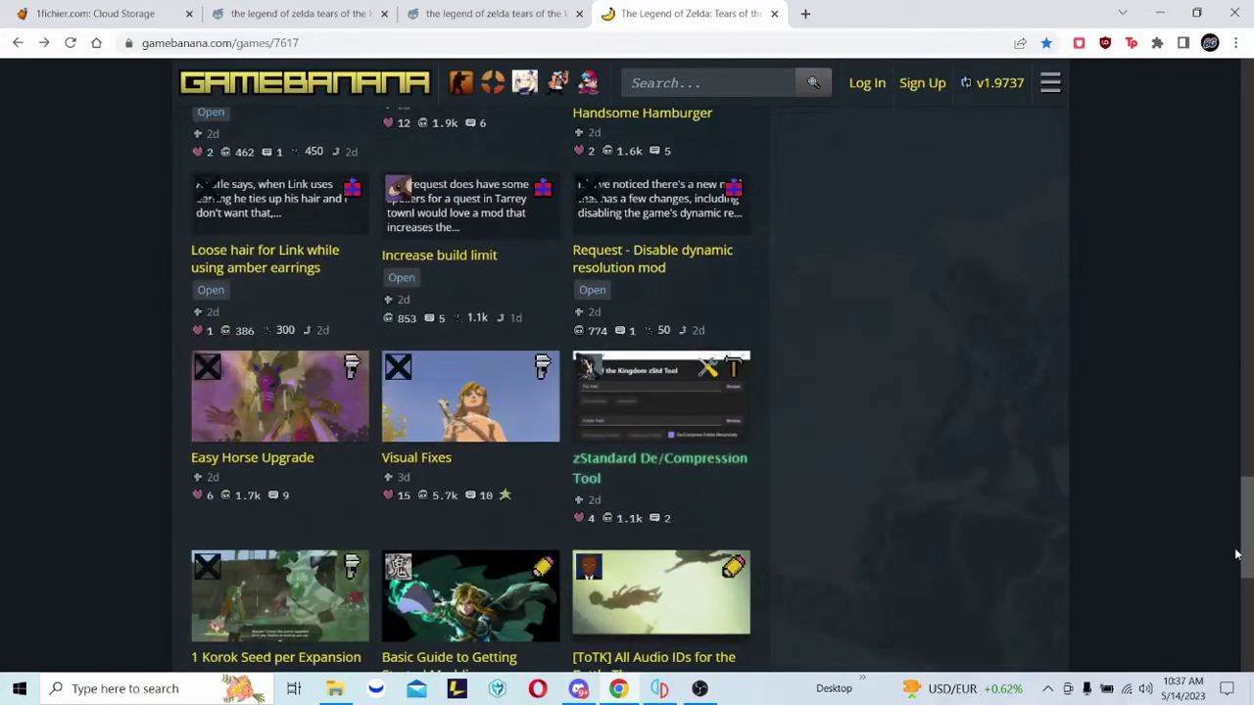
Open the Easy Horse Upgrade page and scroll past its Yuzu/Ryujinx install paths to the Files list.
click(224, 457)
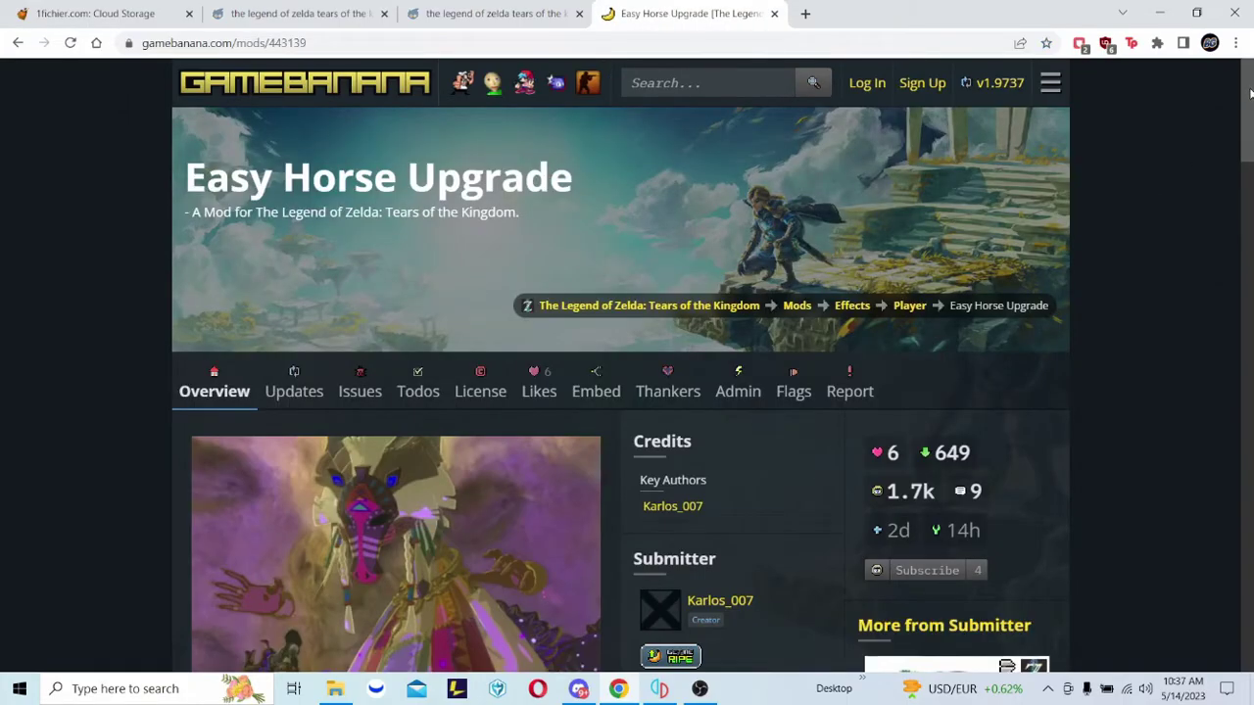
drag(1250, 93, 1247, 152)
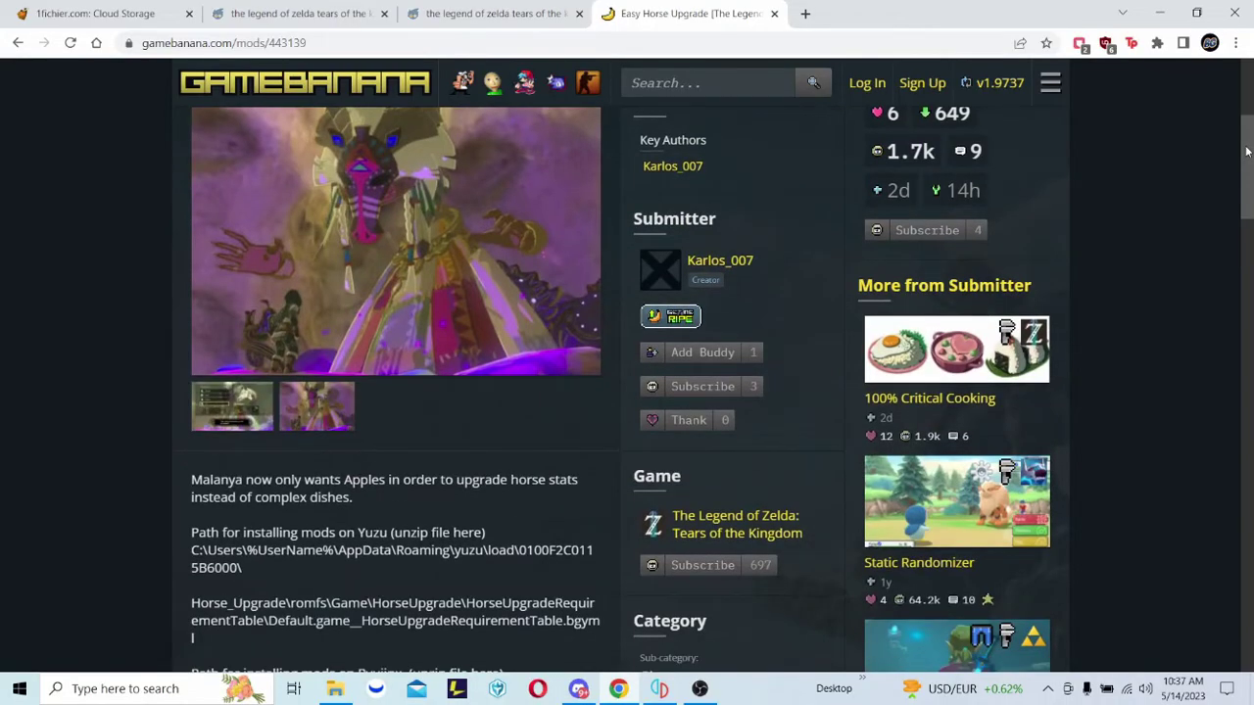
drag(1247, 152, 1246, 188)
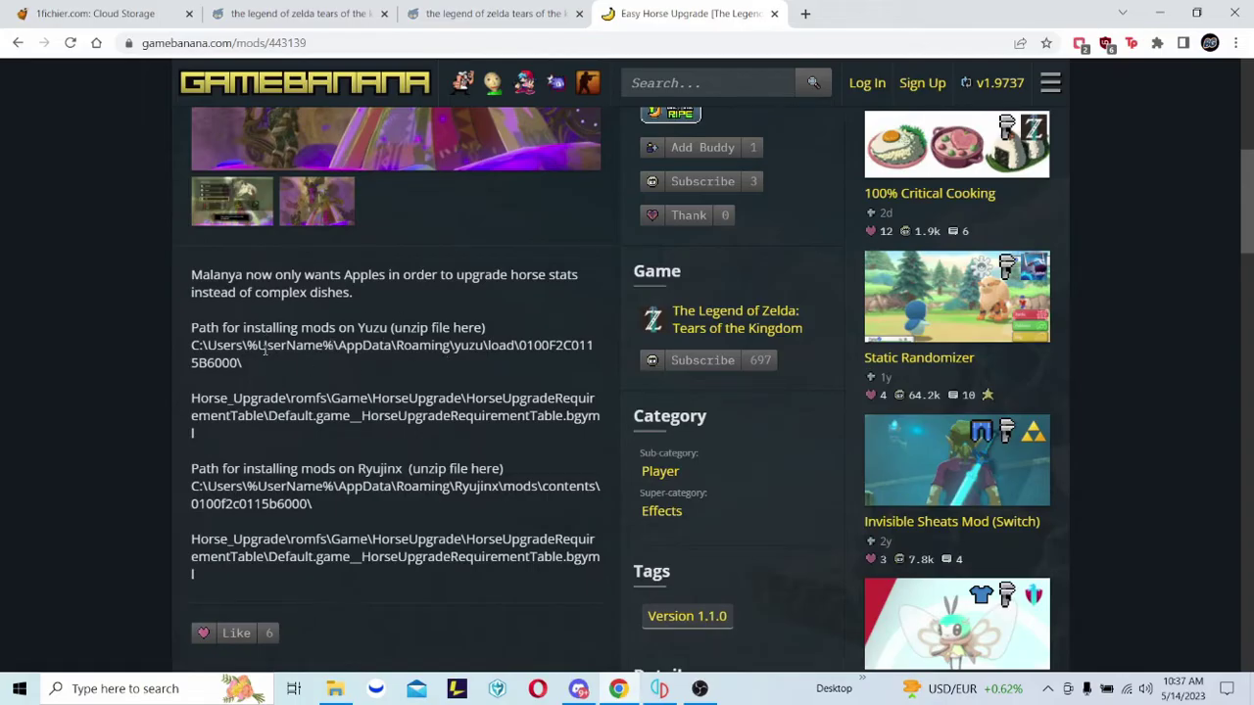
right_click(762, 292)
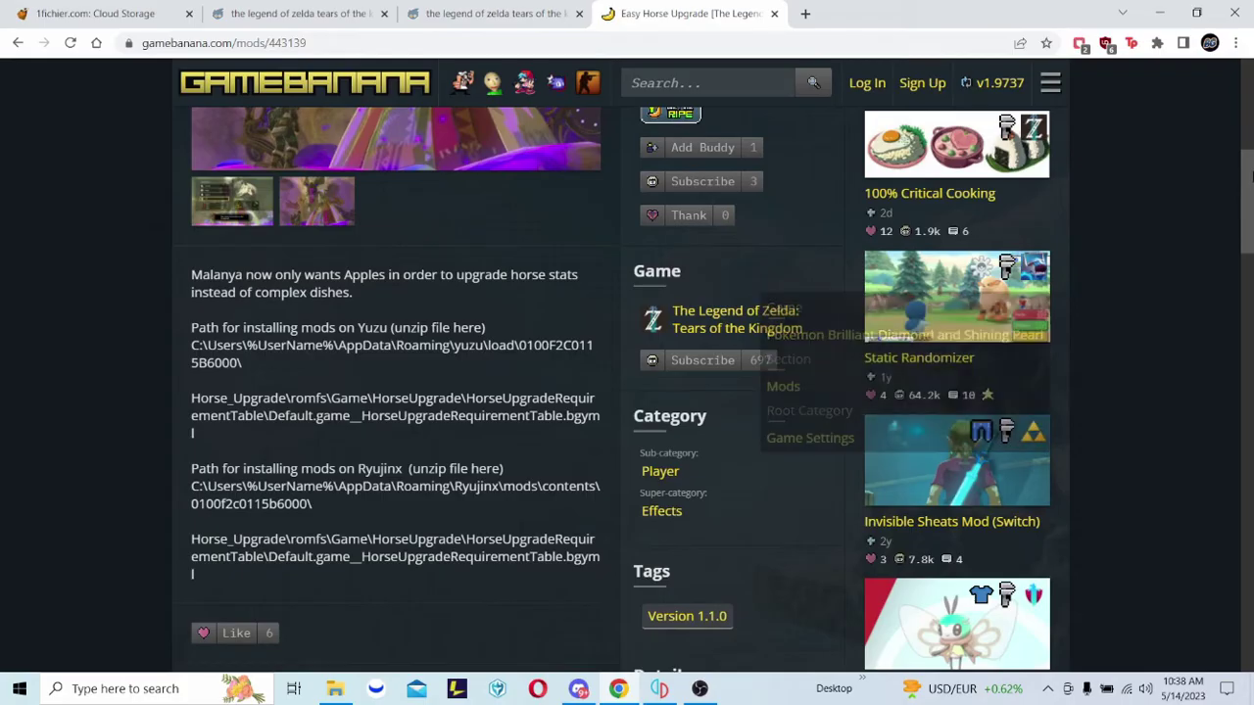
key(Escape)
drag(1248, 186, 1250, 212)
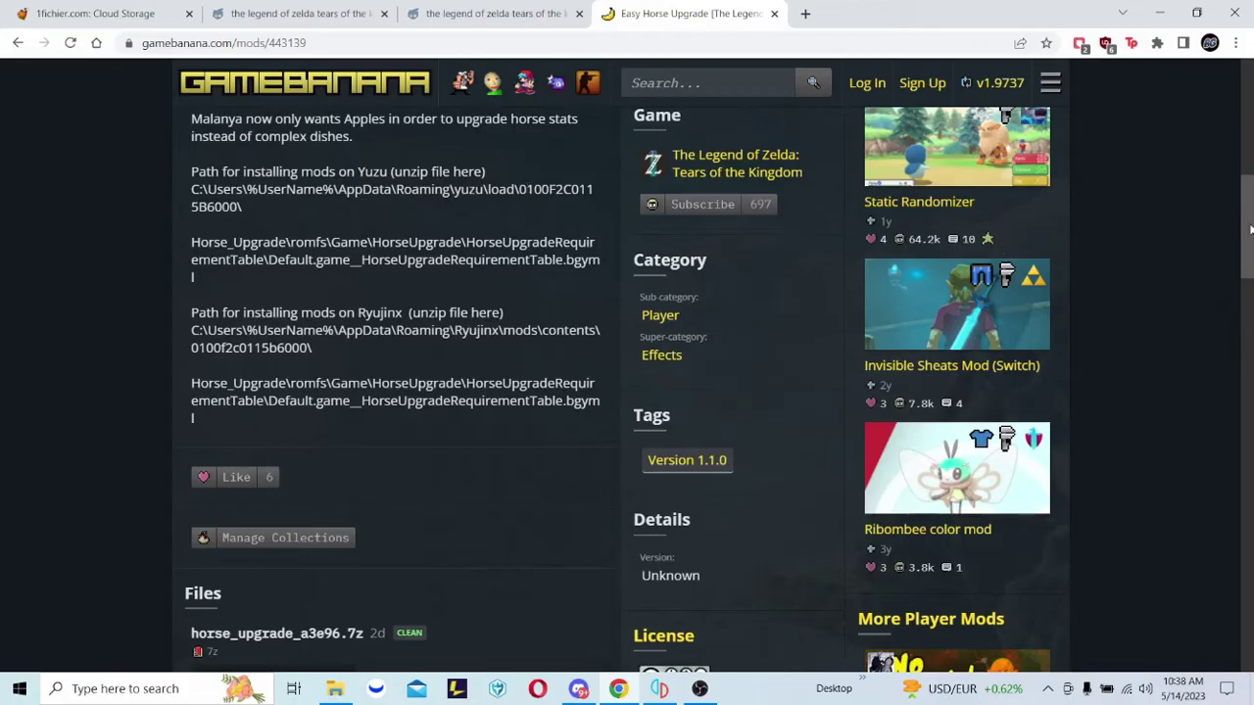
scroll(1250, 229, down, 3)
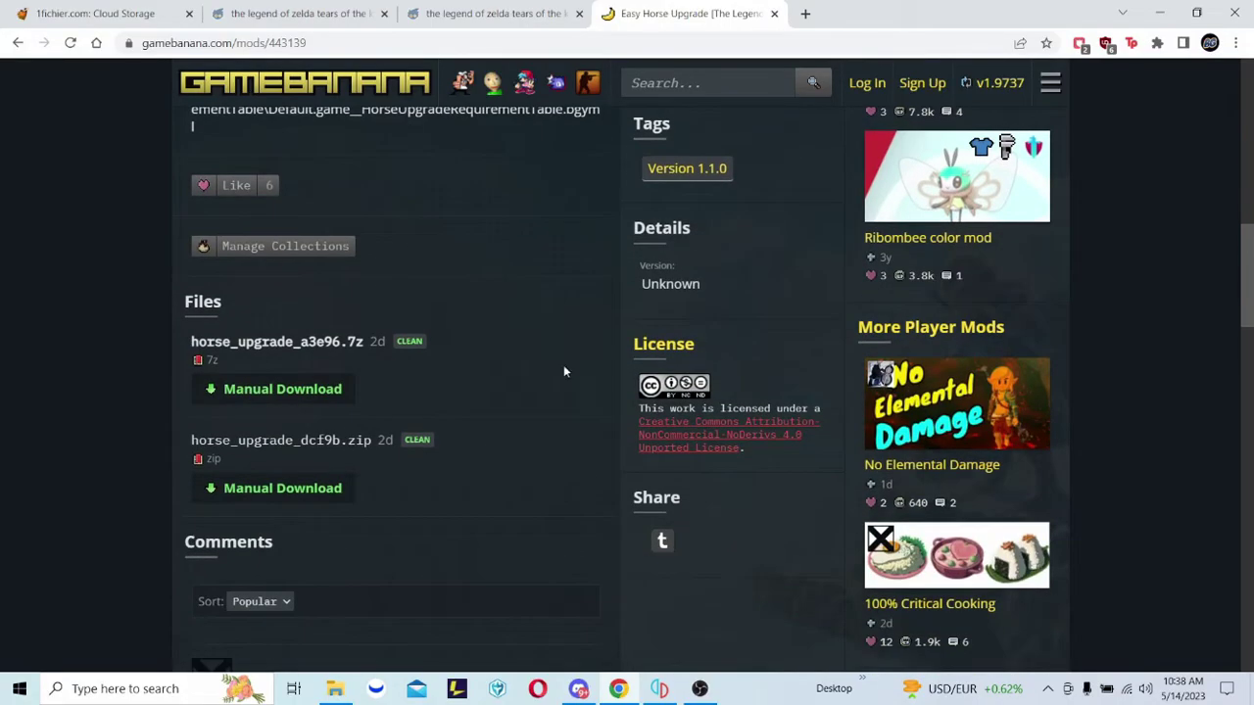
Download horse_upgrade_a3e96.7z via Manual Download and drag it onto the desktop.
click(279, 400)
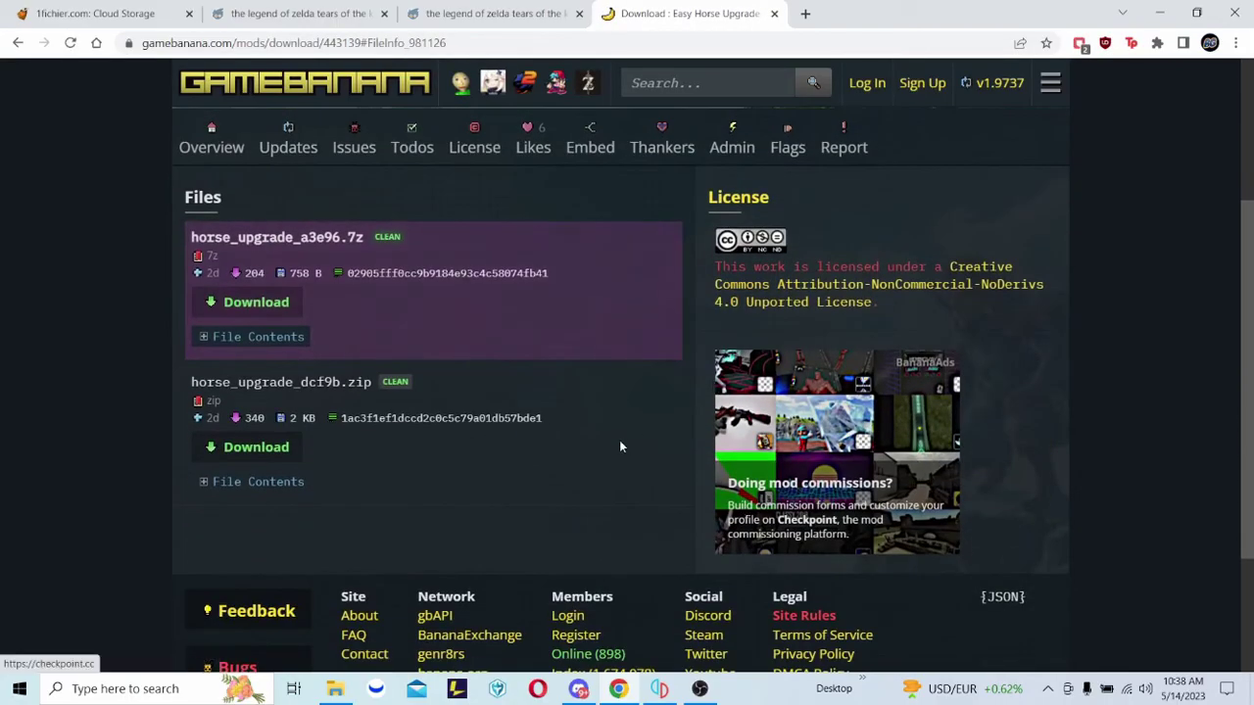
click(282, 313)
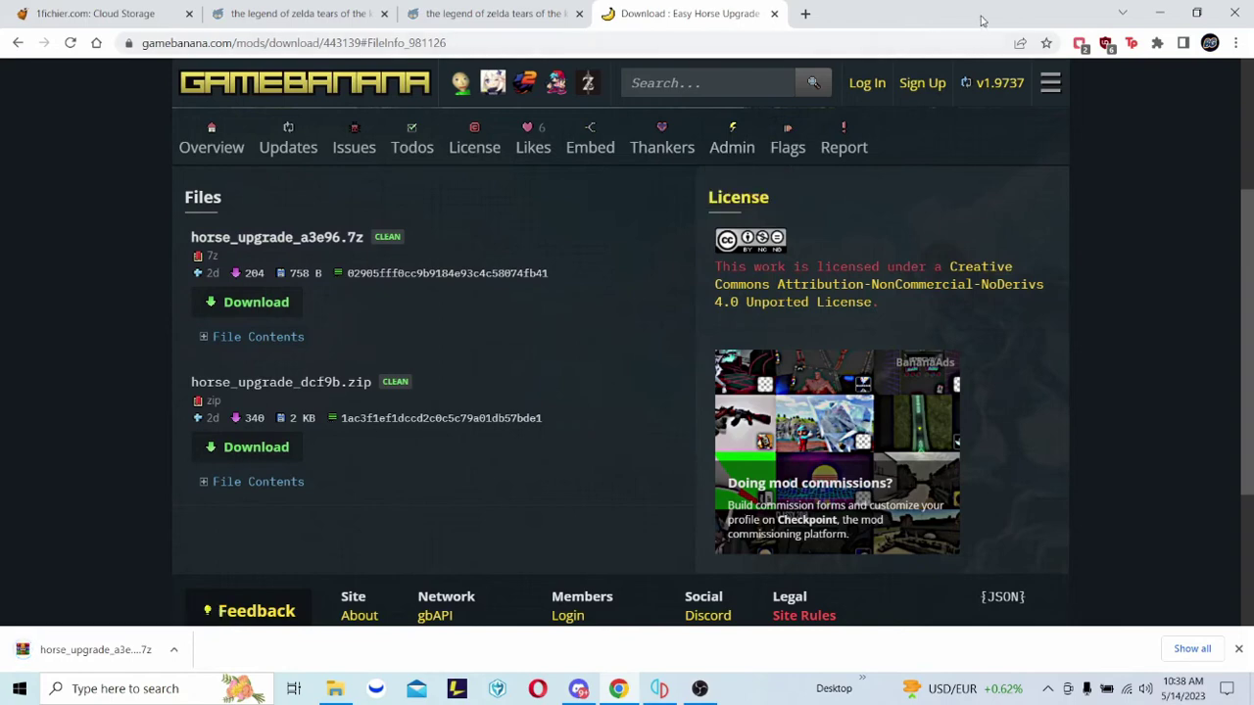
click(1189, 10)
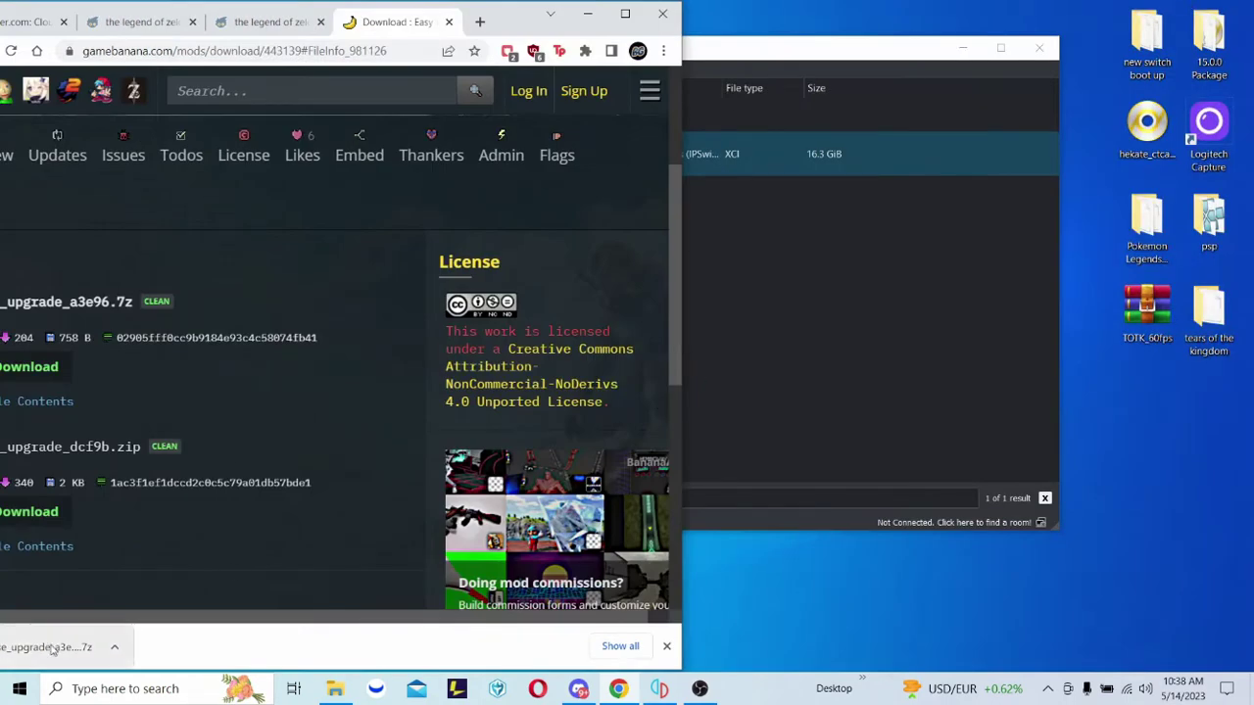
drag(54, 652, 891, 630)
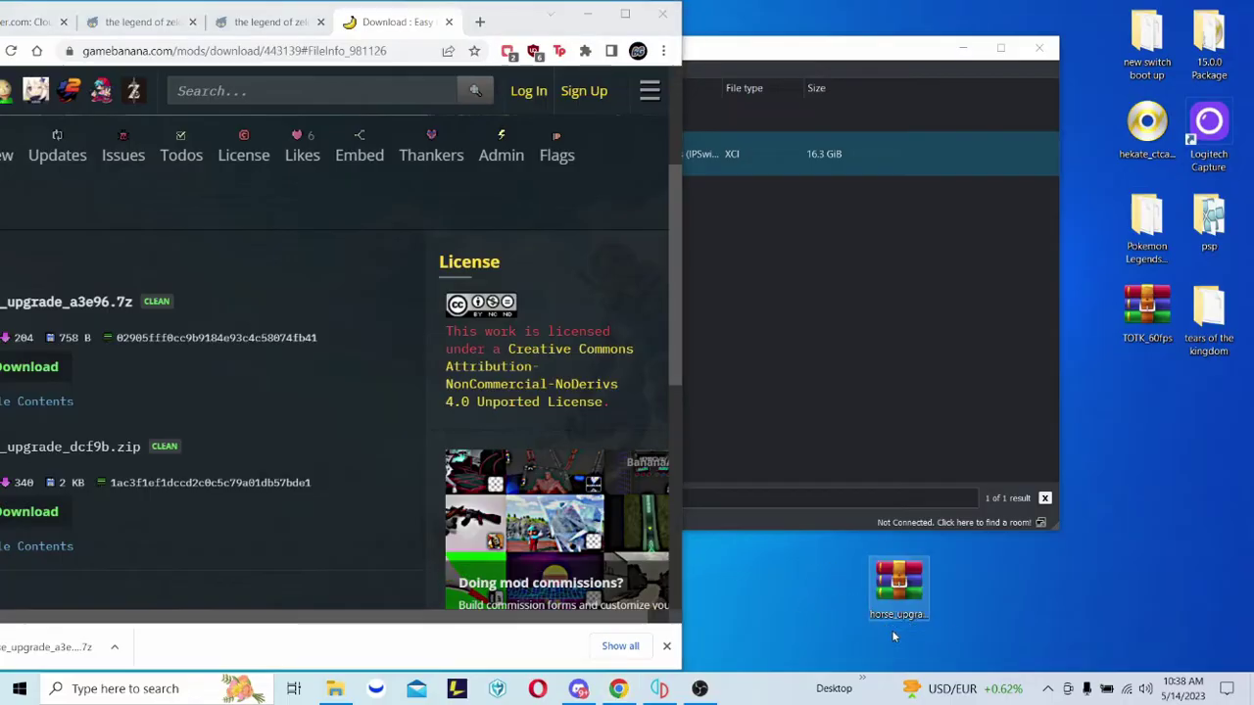
Open horse_upgrade_a3e96.7z in WinRAR and extract the Horse_Upgrade folder to the desktop.
click(591, 15)
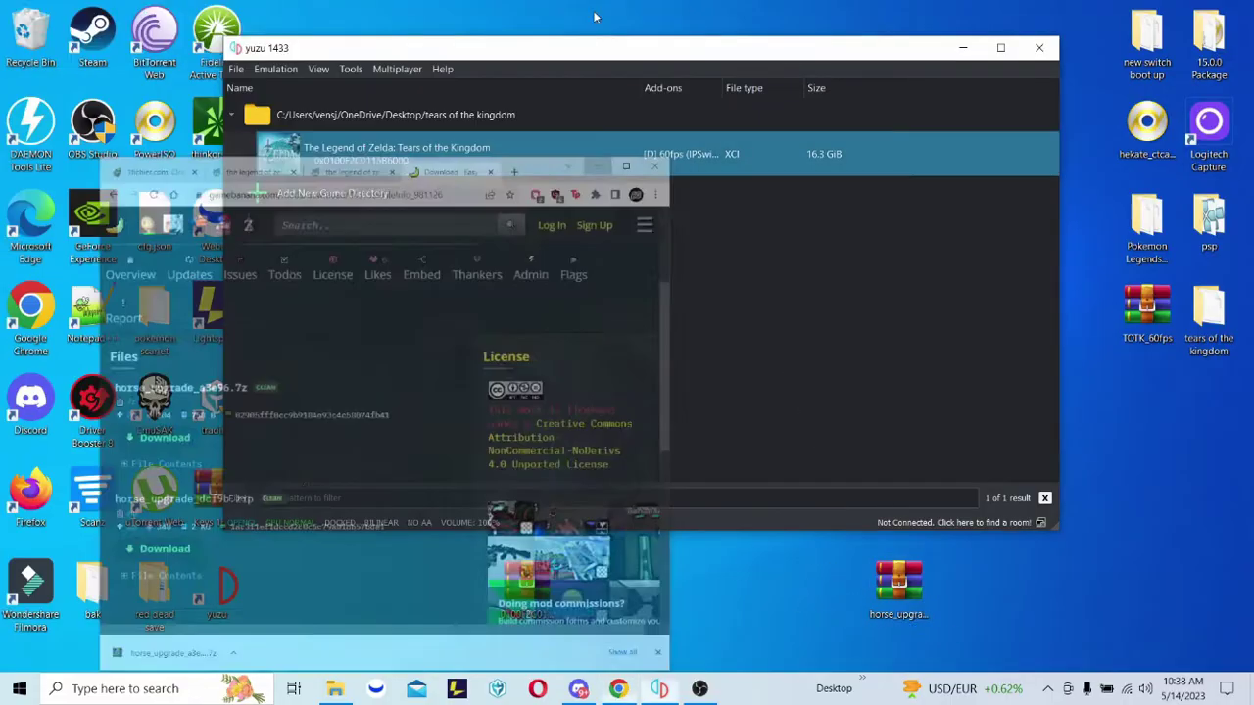
click(899, 584)
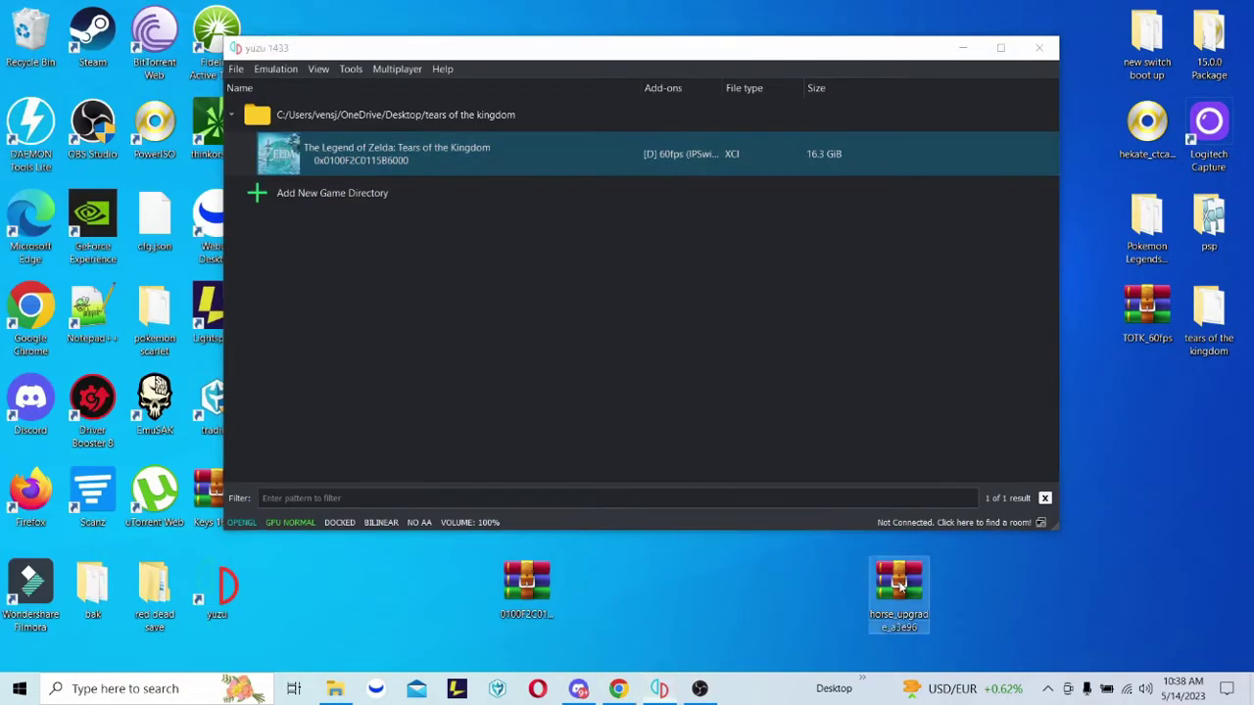
double_click(900, 583)
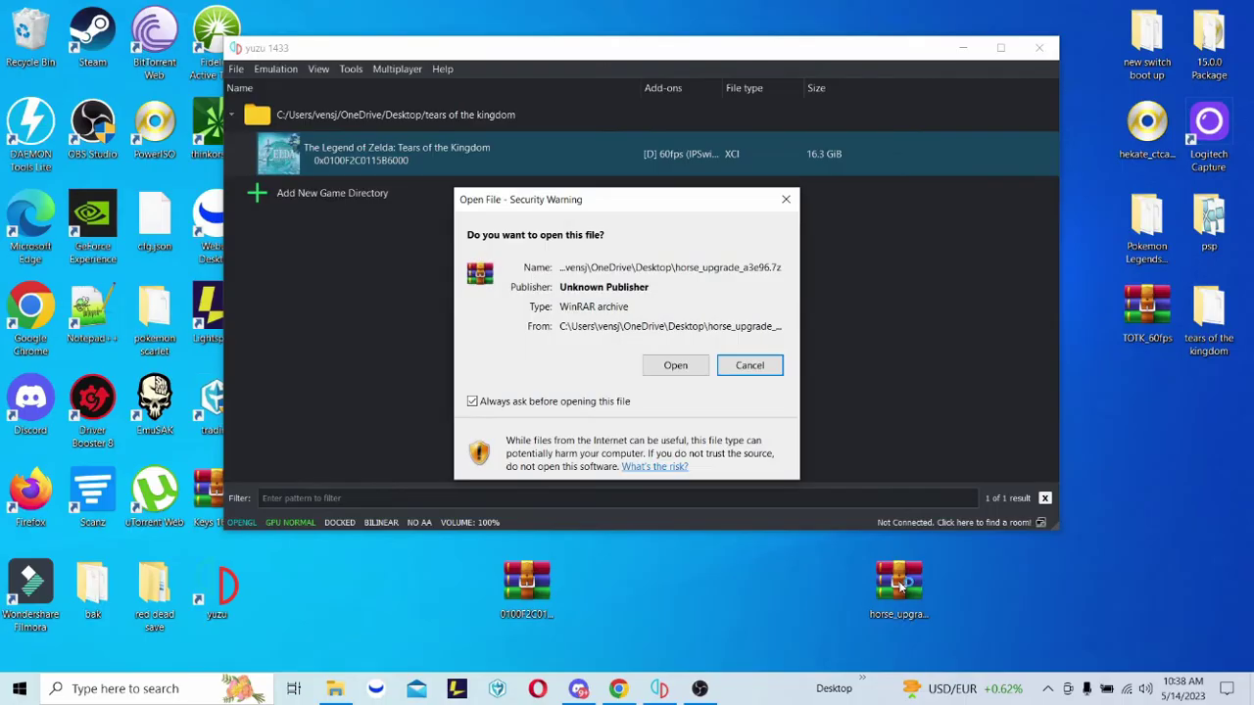
click(676, 365)
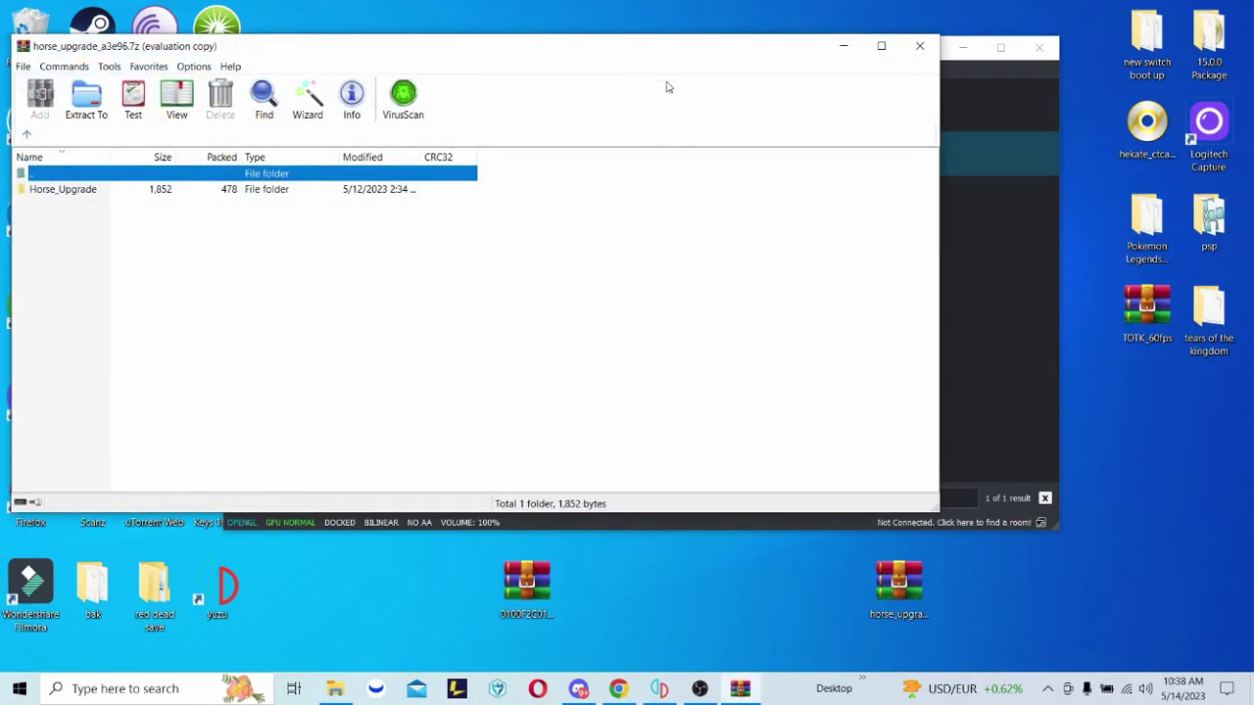
click(560, 285)
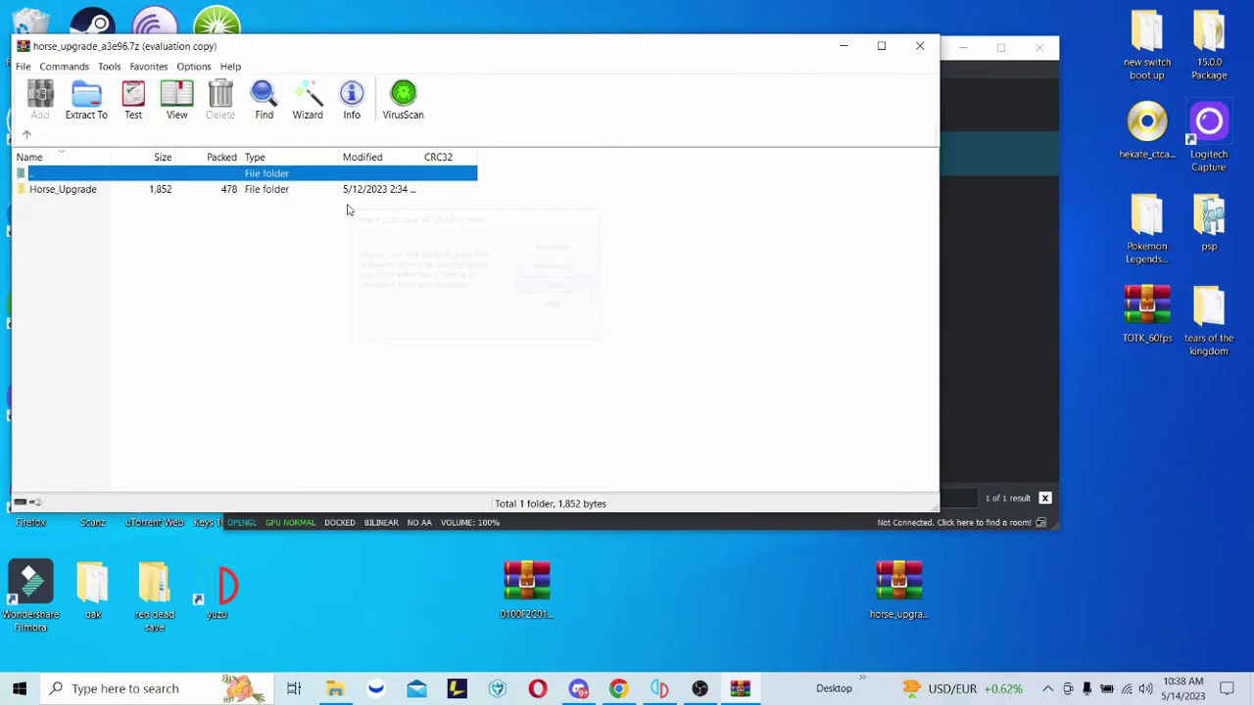
click(289, 192)
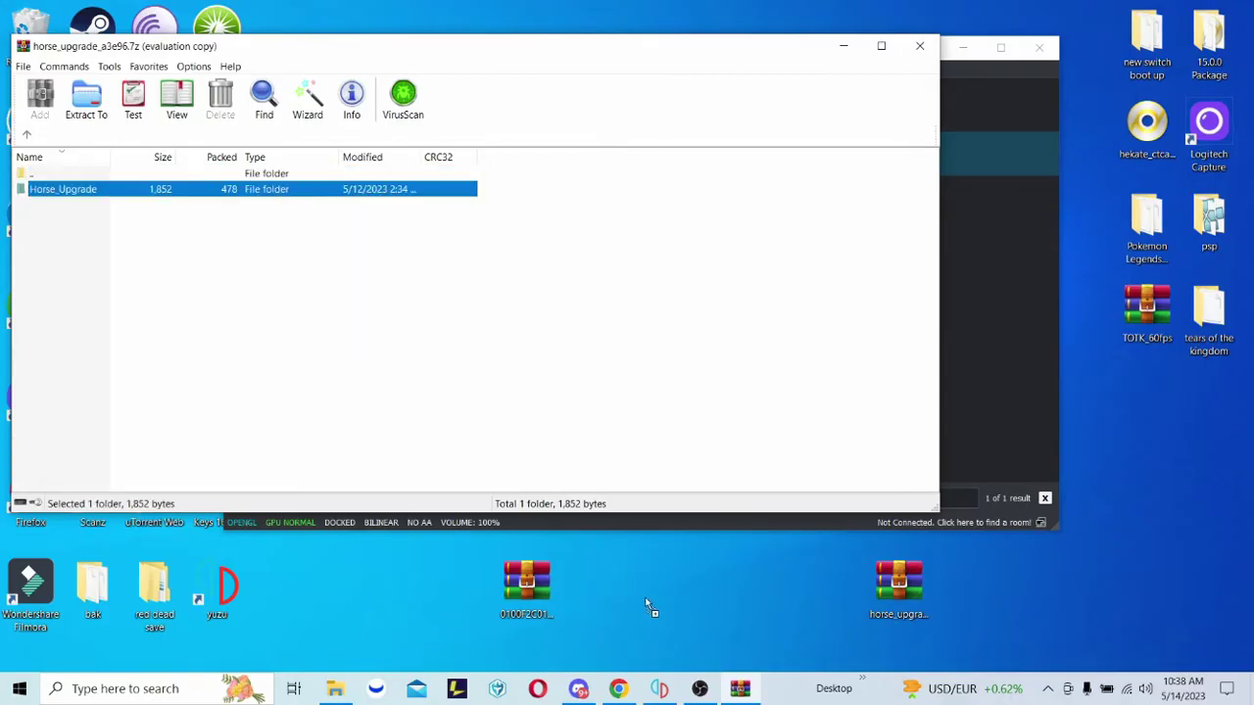
drag(646, 604, 649, 604)
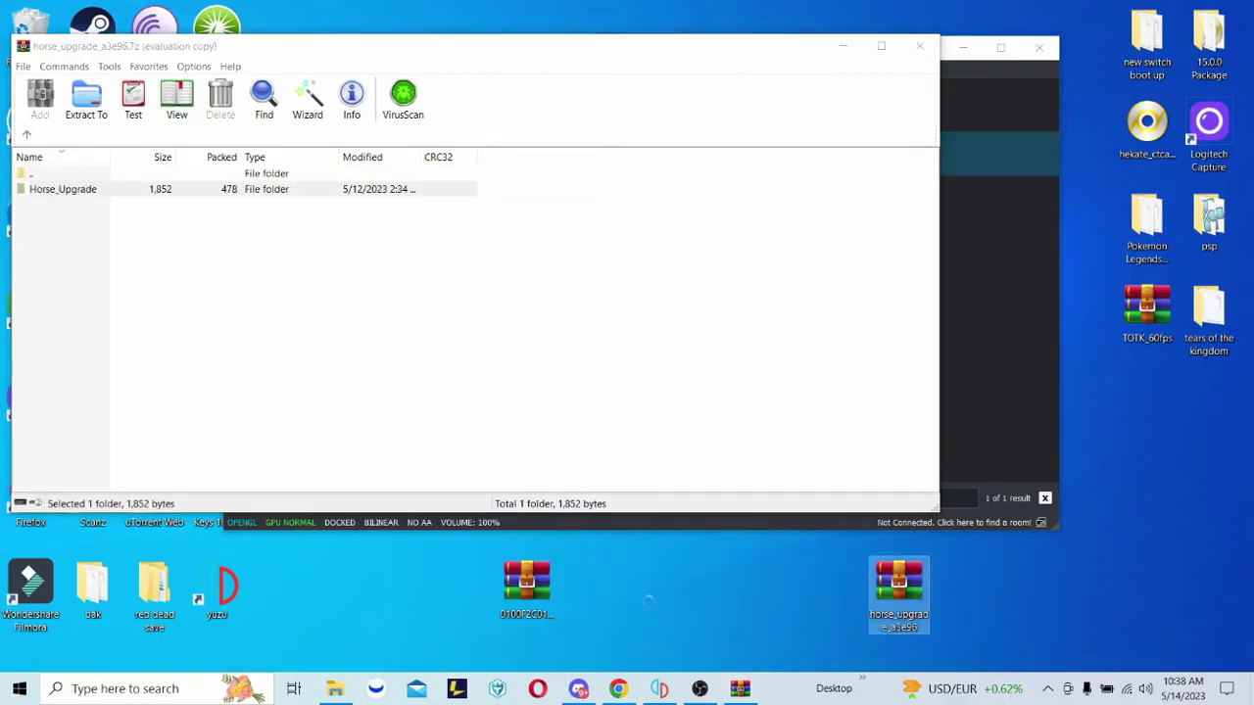
Close WinRAR and delete the horse_upgrade_a3e96.7z archive from the desktop.
click(921, 48)
right_click(892, 590)
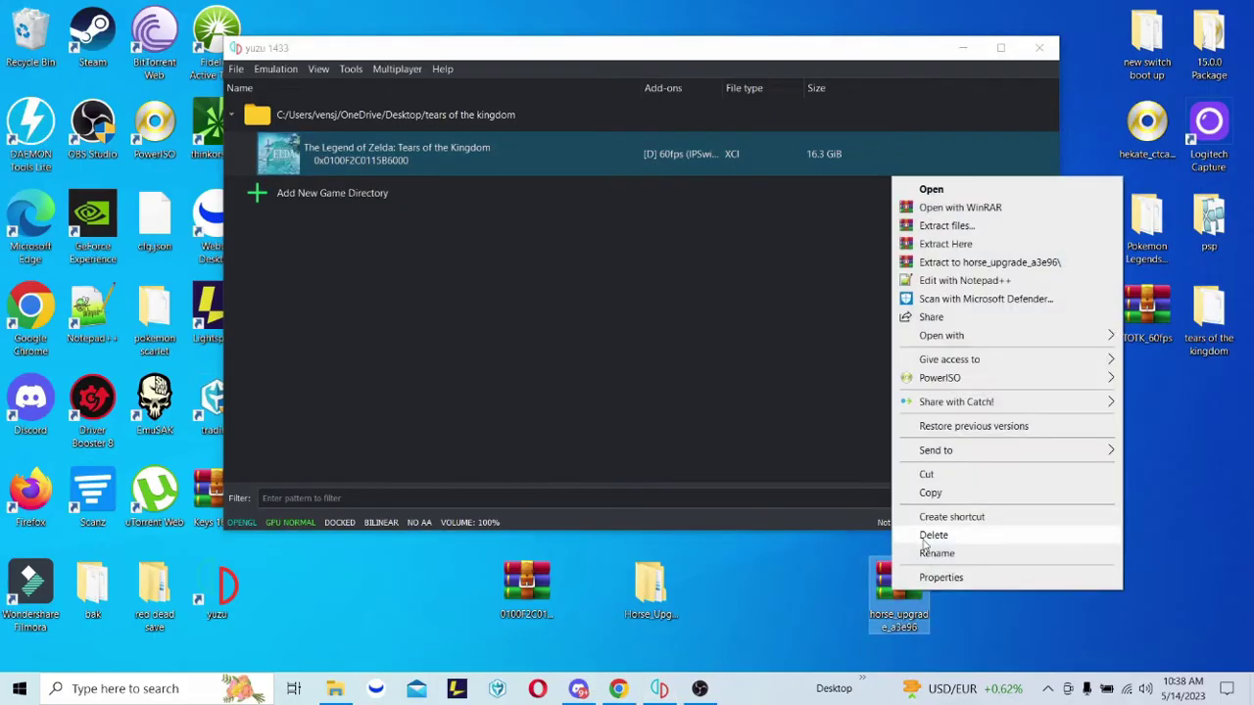
click(926, 538)
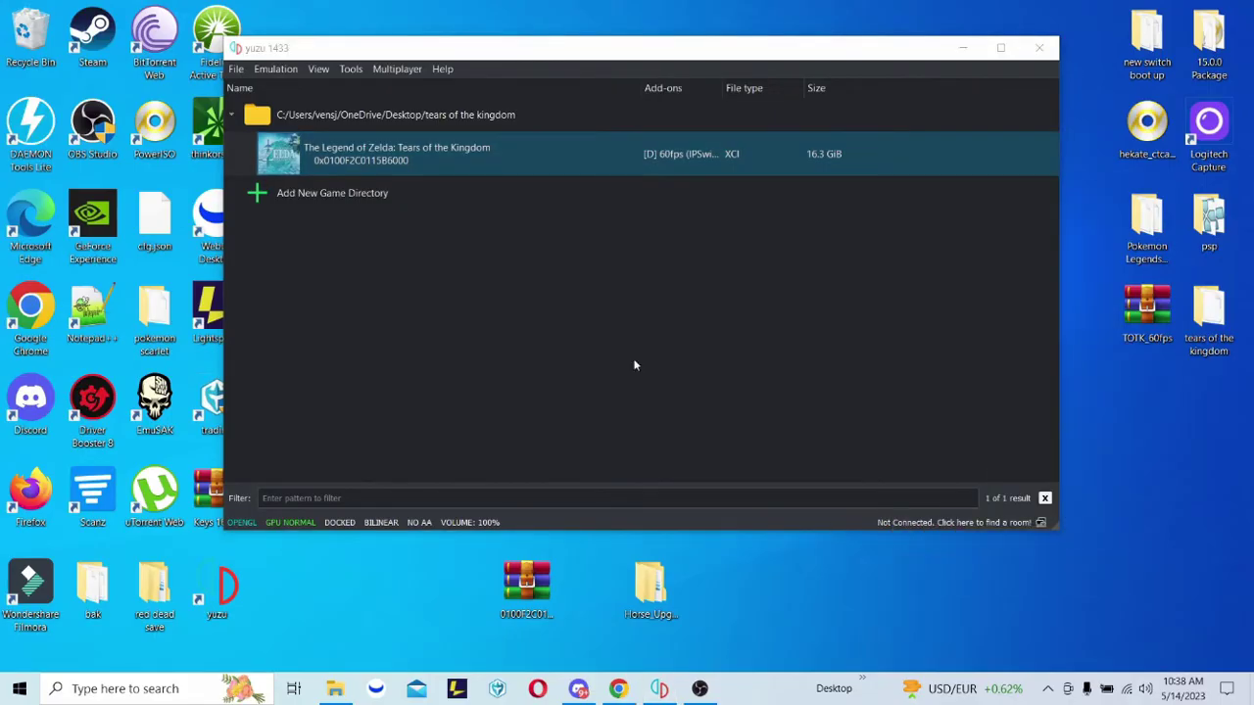
Move Horse_Upgrade into the 0100F2C0115B6000 mod data folder and close Explorer.
right_click(495, 153)
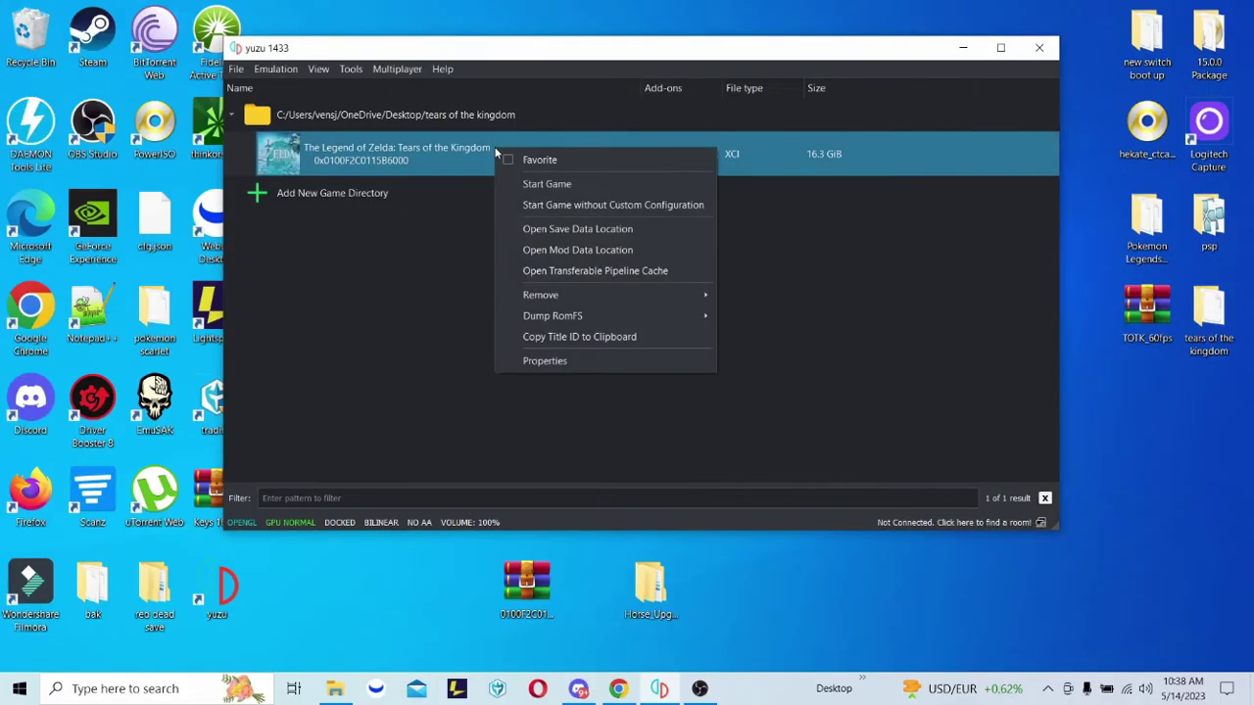
click(545, 251)
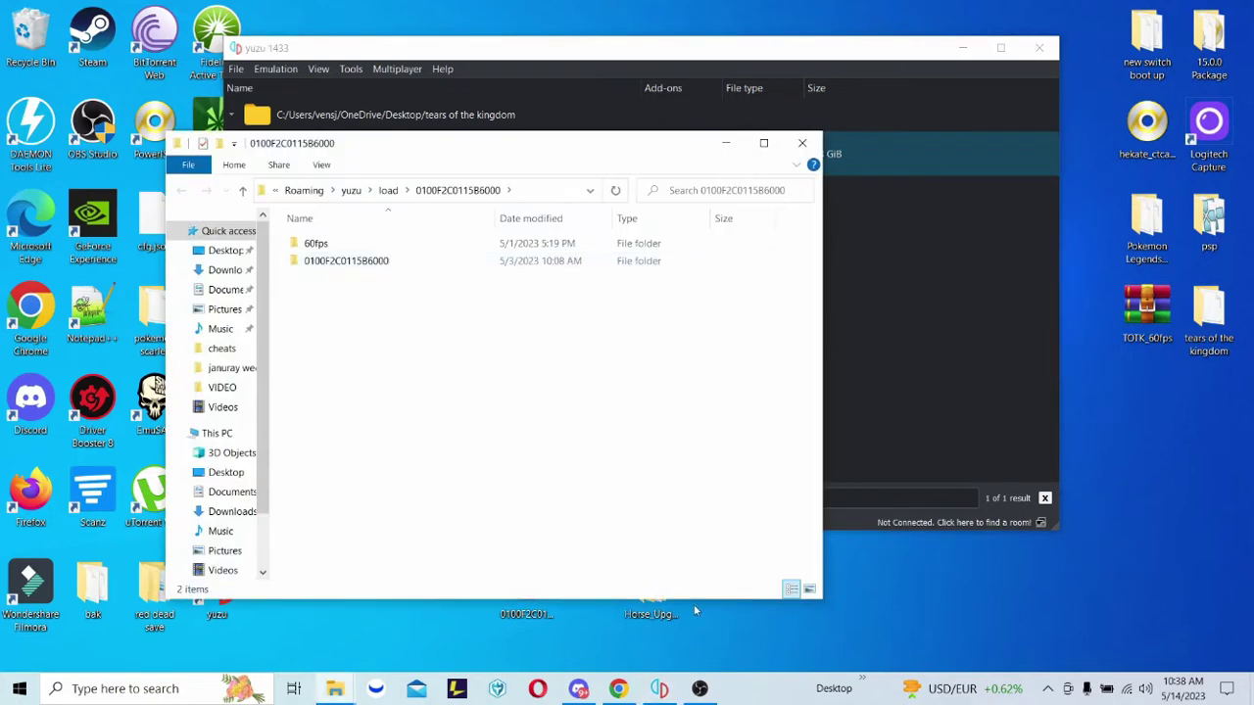
drag(667, 615, 464, 419)
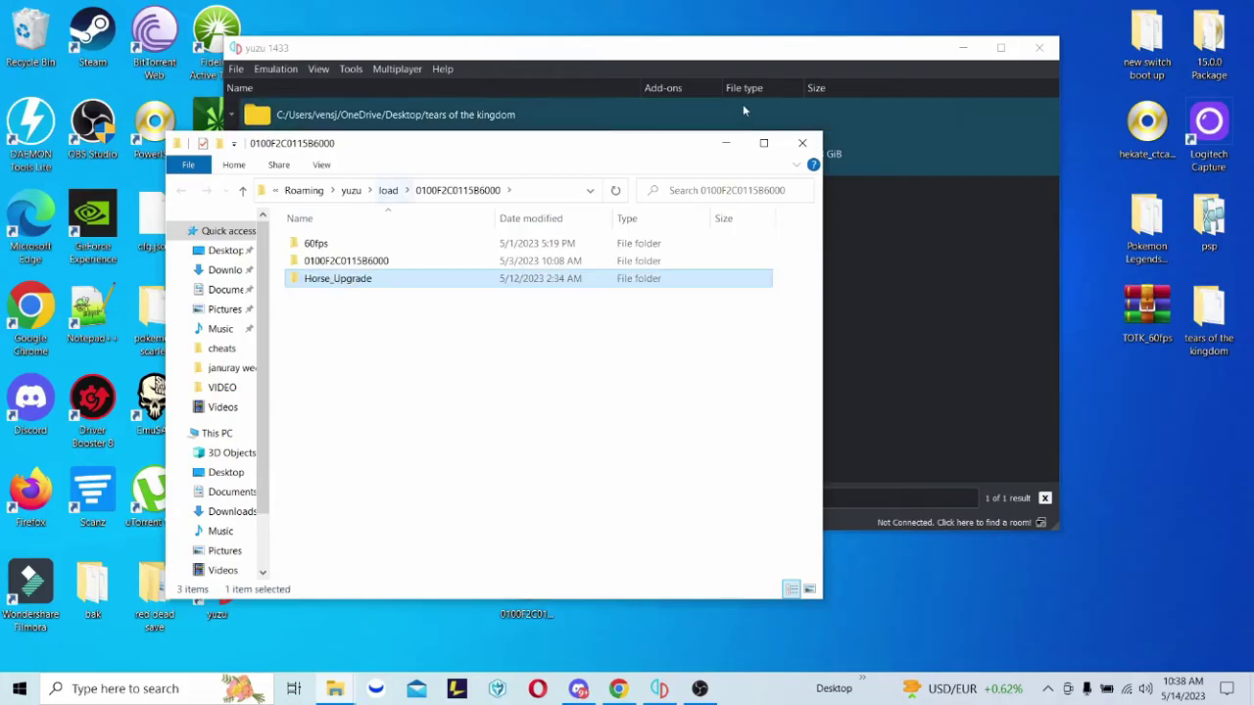
click(802, 143)
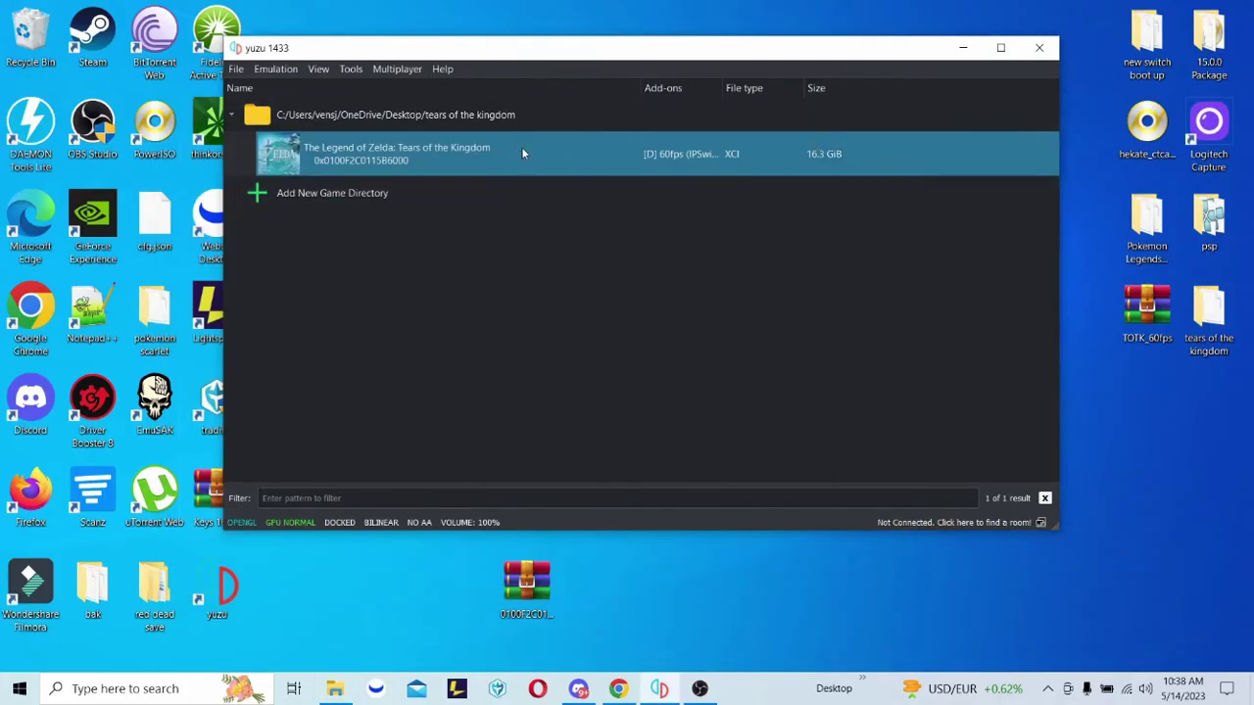
In Tears of the Kingdom Properties, uncheck the cheats add-on, keep Horse_Upgrade checked, and confirm.
right_click(522, 153)
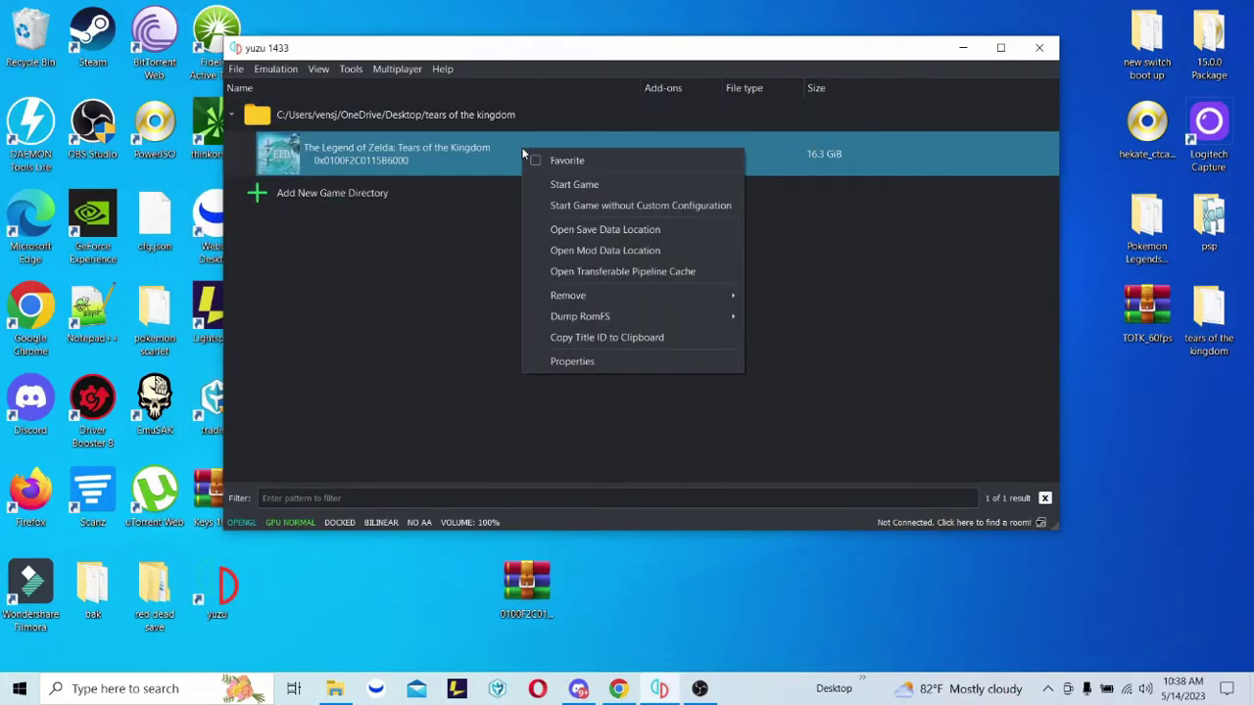
click(572, 362)
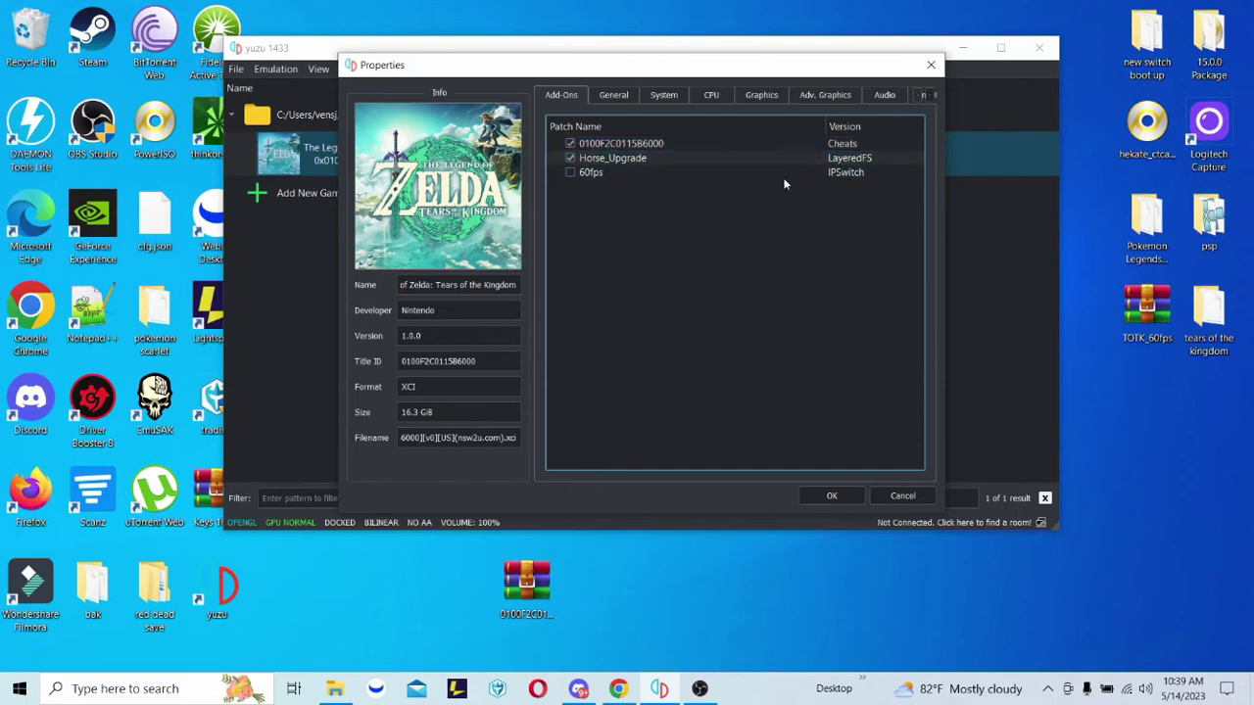
click(570, 143)
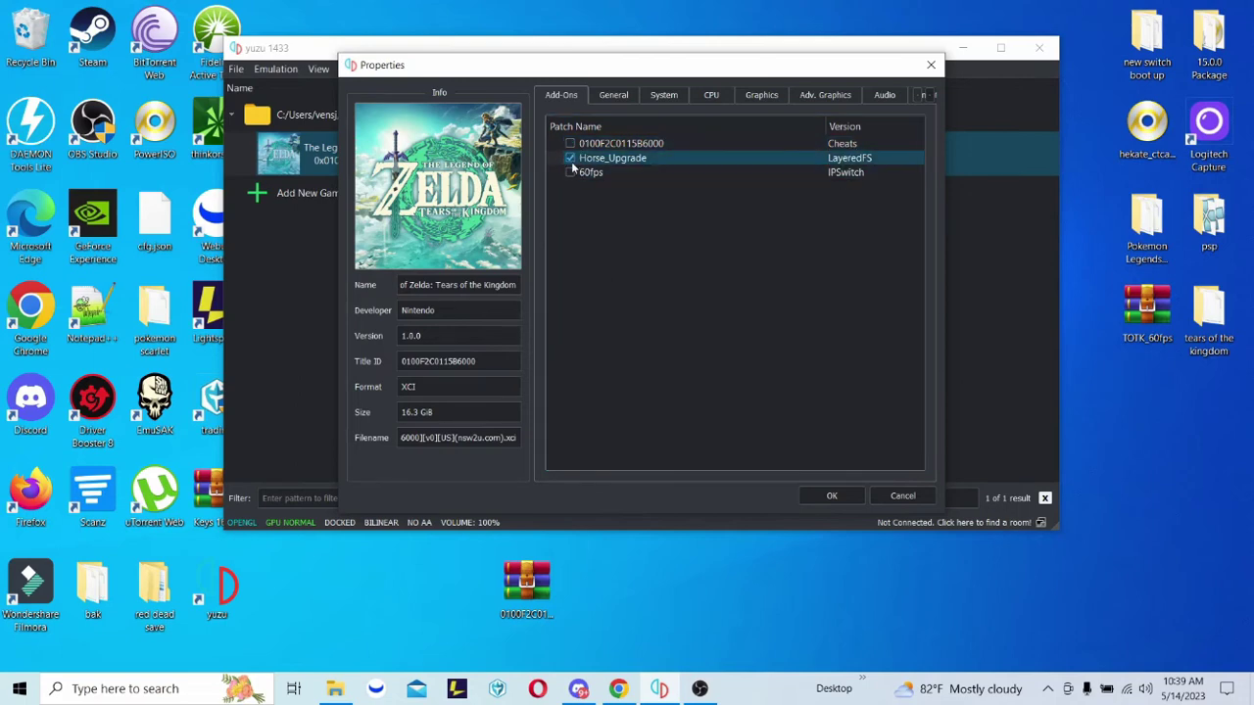
click(570, 158)
click(571, 157)
click(570, 158)
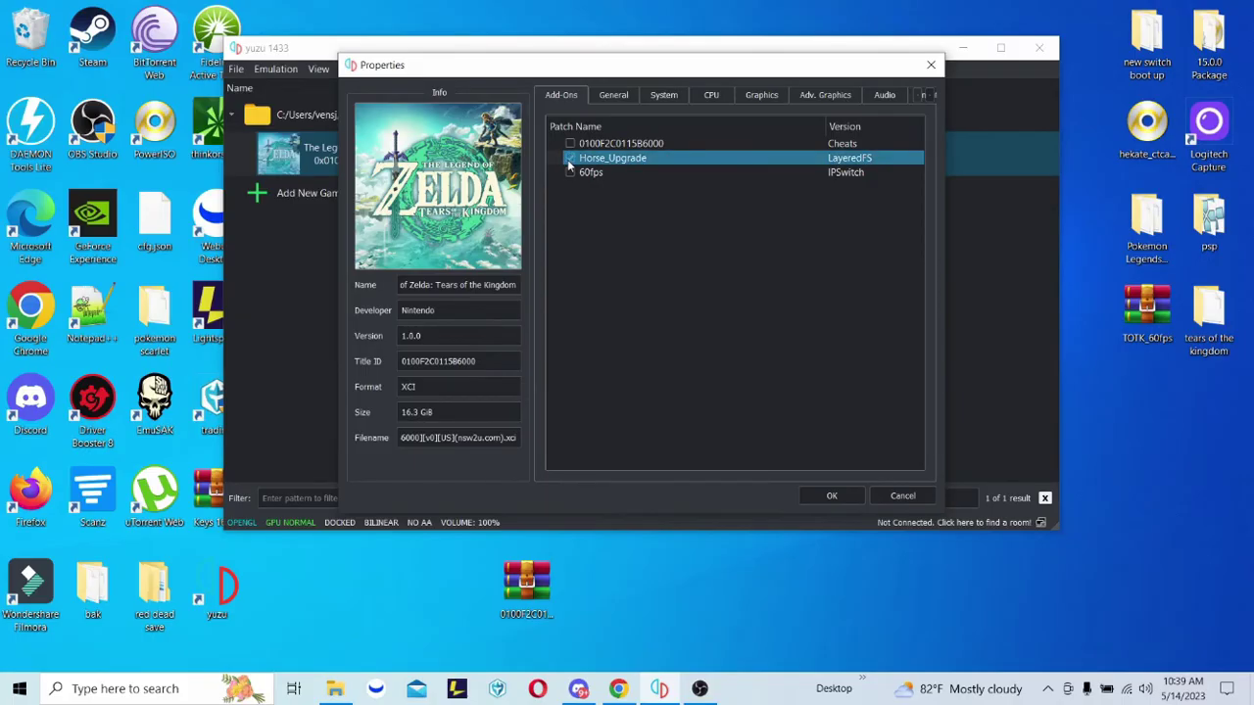
click(830, 497)
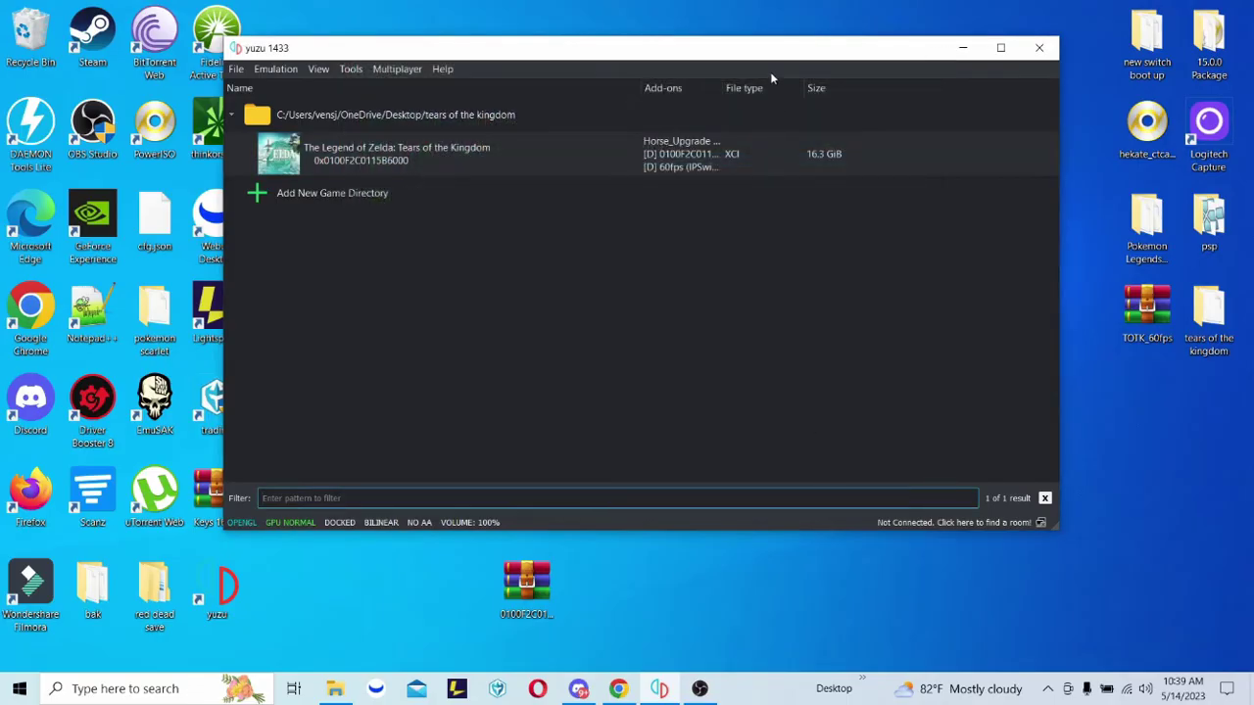